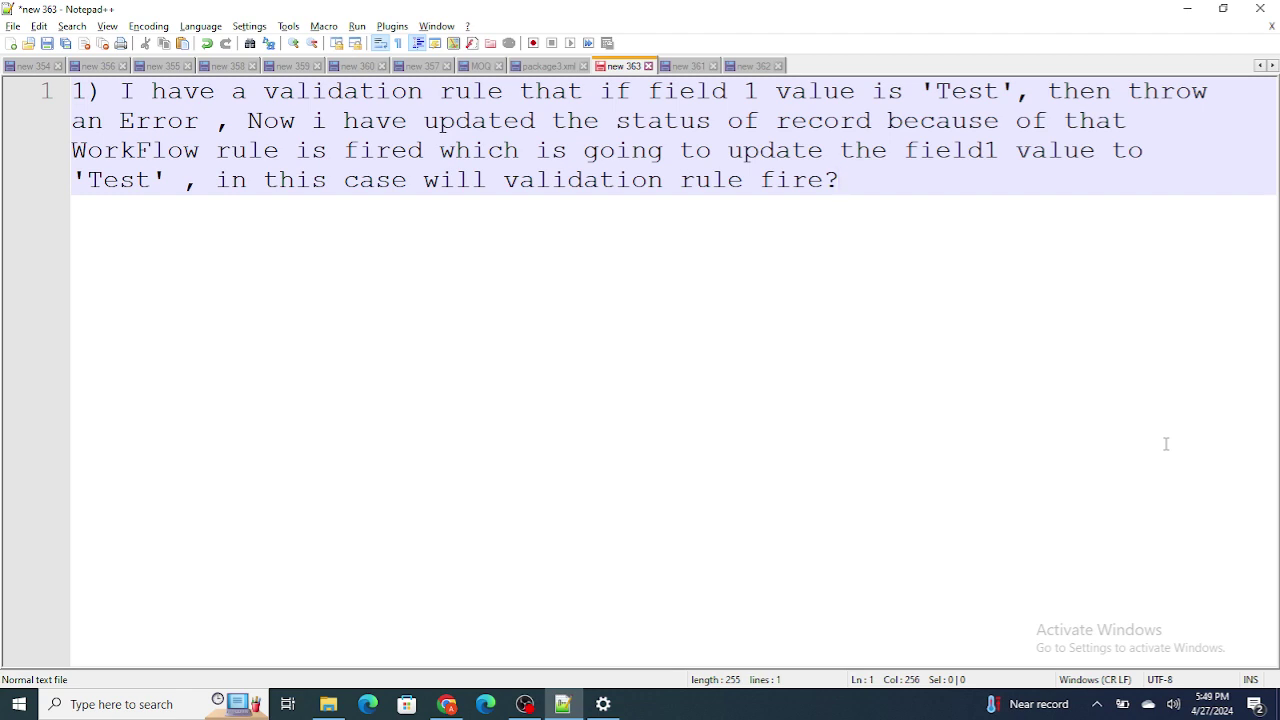
Type the note 'WF ---> Test ---> Validation' on a new line below question 1
{"action": "key", "text": "Return"}
{"action": "key", "text": "Return"}
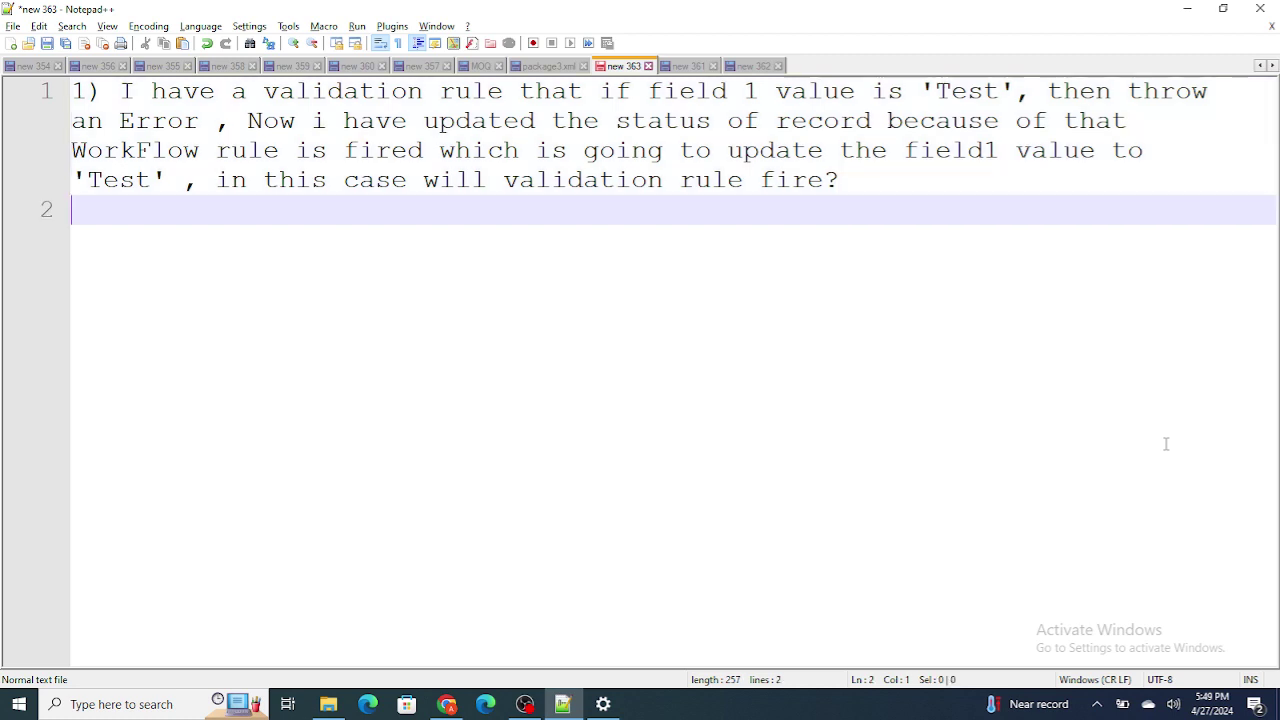
{"action": "type", "text": "WF"}
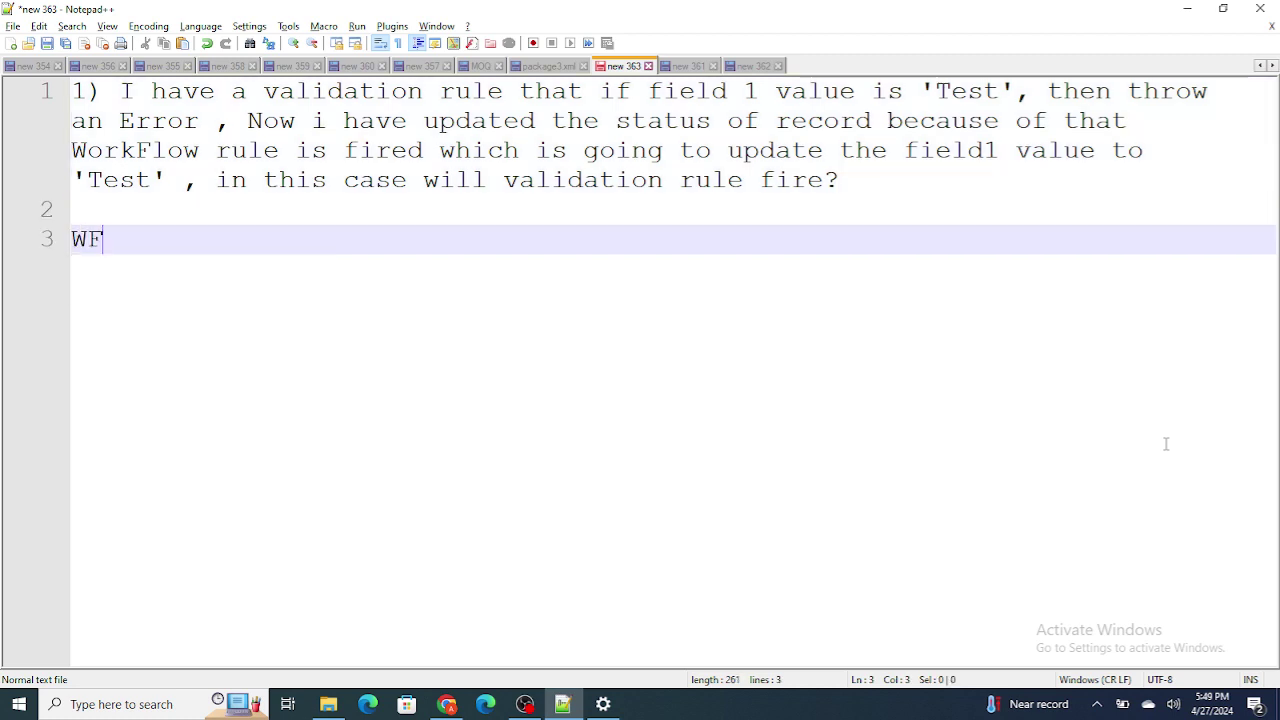
{"action": "type", "text": " ---> TRe"}
{"action": "key", "text": "BackSpace"}
{"action": "key", "text": "BackSpace"}
{"action": "type", "text": "es"}
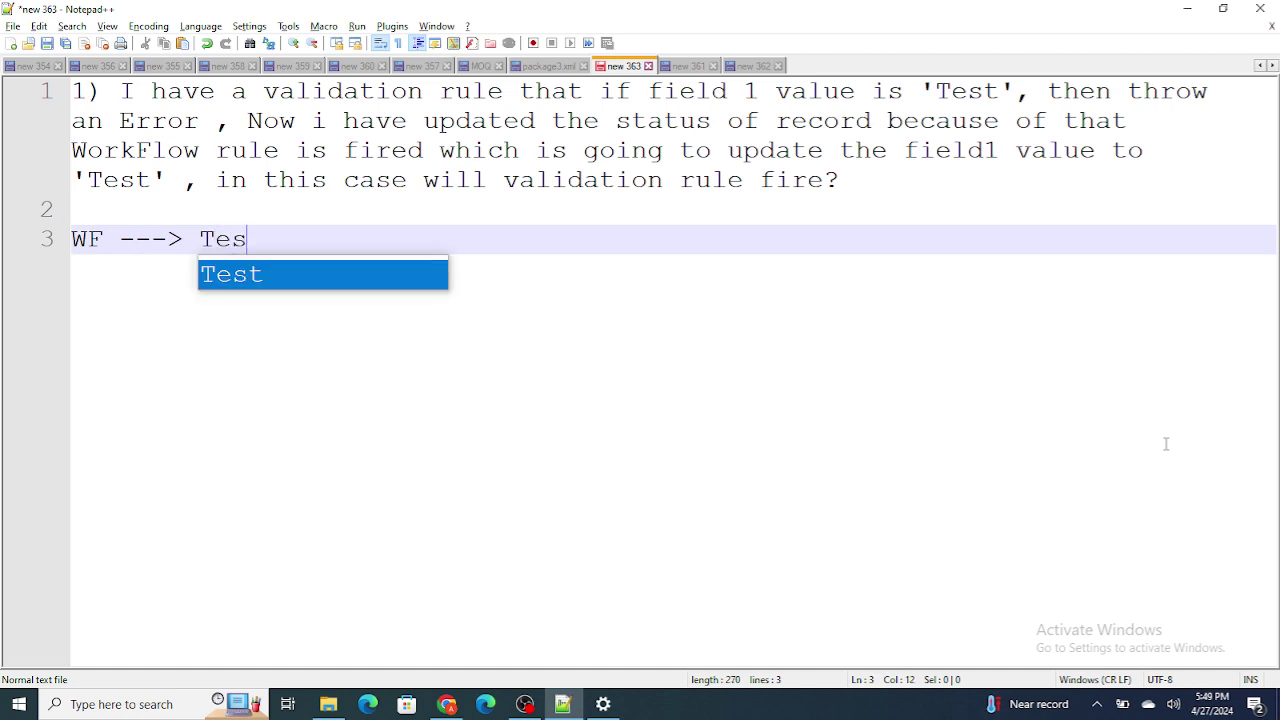
{"action": "type", "text": "t ---> Cal"}
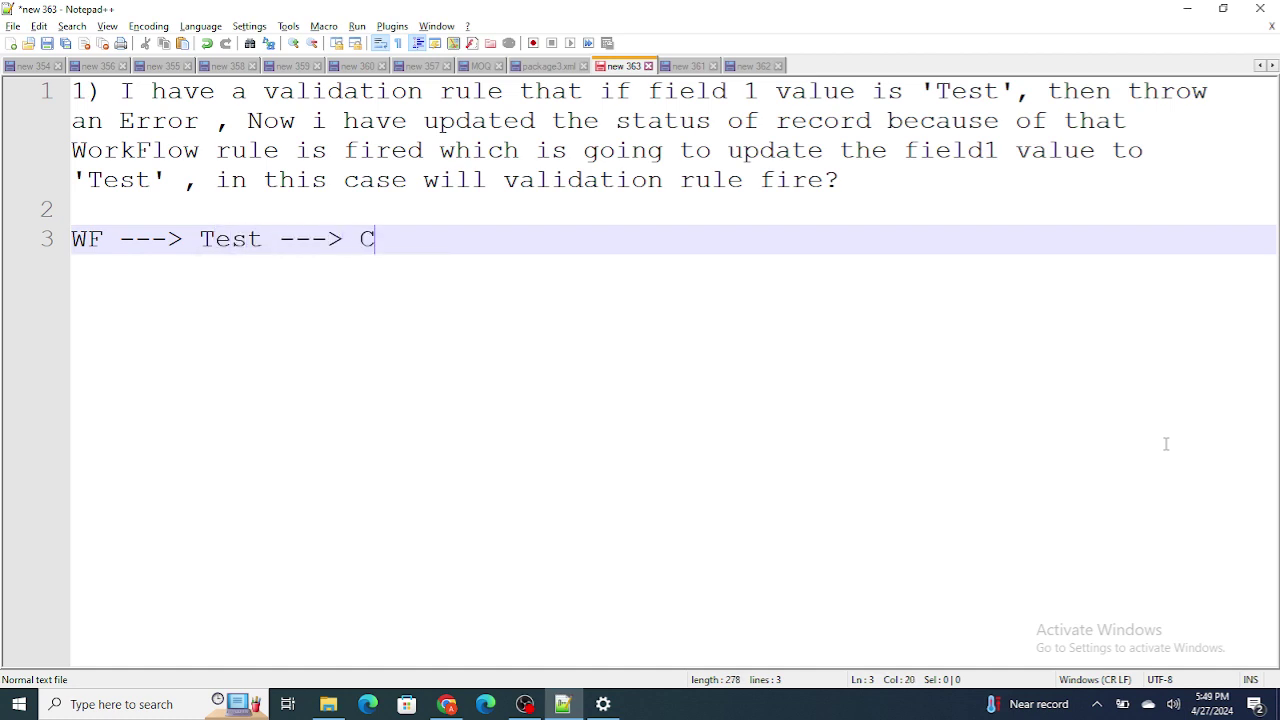
{"action": "key", "text": "BackSpace"}
{"action": "key", "text": "BackSpace"}
{"action": "key", "text": "BackSpace"}
{"action": "type", "text": "Validation"}
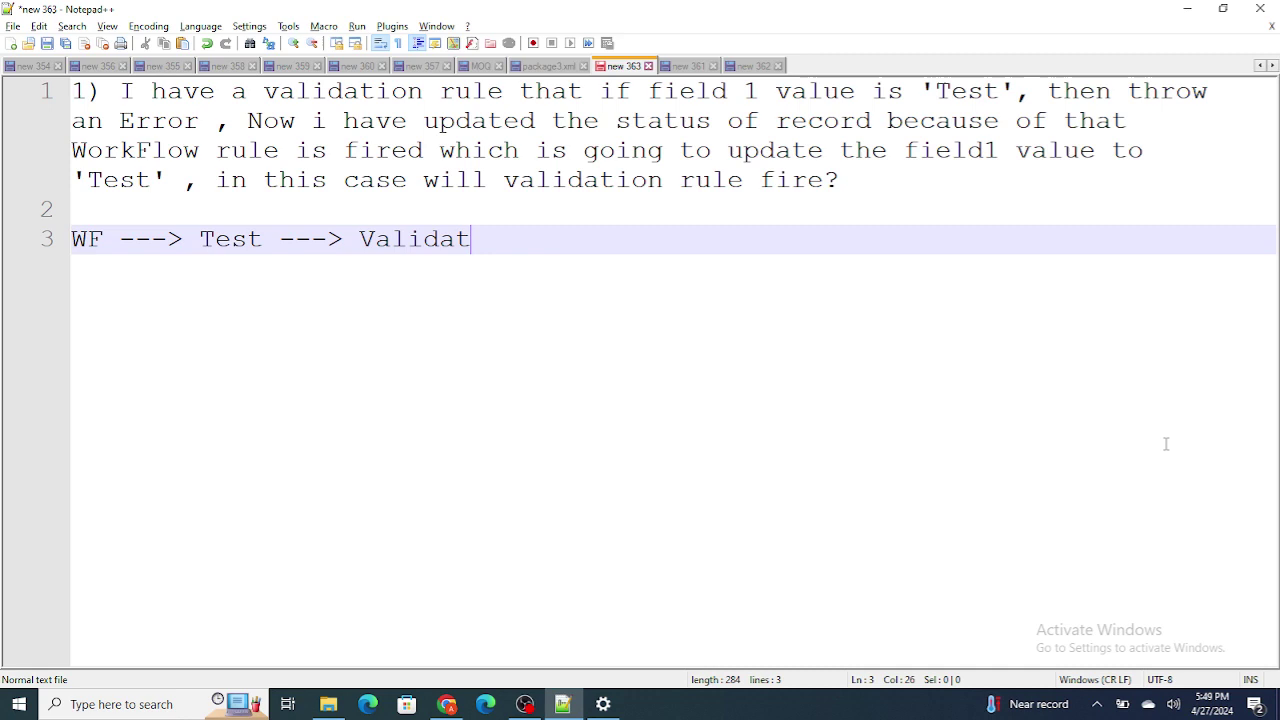
Add the lines 'Custom Validation' and 'WF ---> Duplicate rules, validation' beneath it
{"action": "key", "text": "Return"}
{"action": "key", "text": "Return"}
{"action": "key", "text": "Return"}
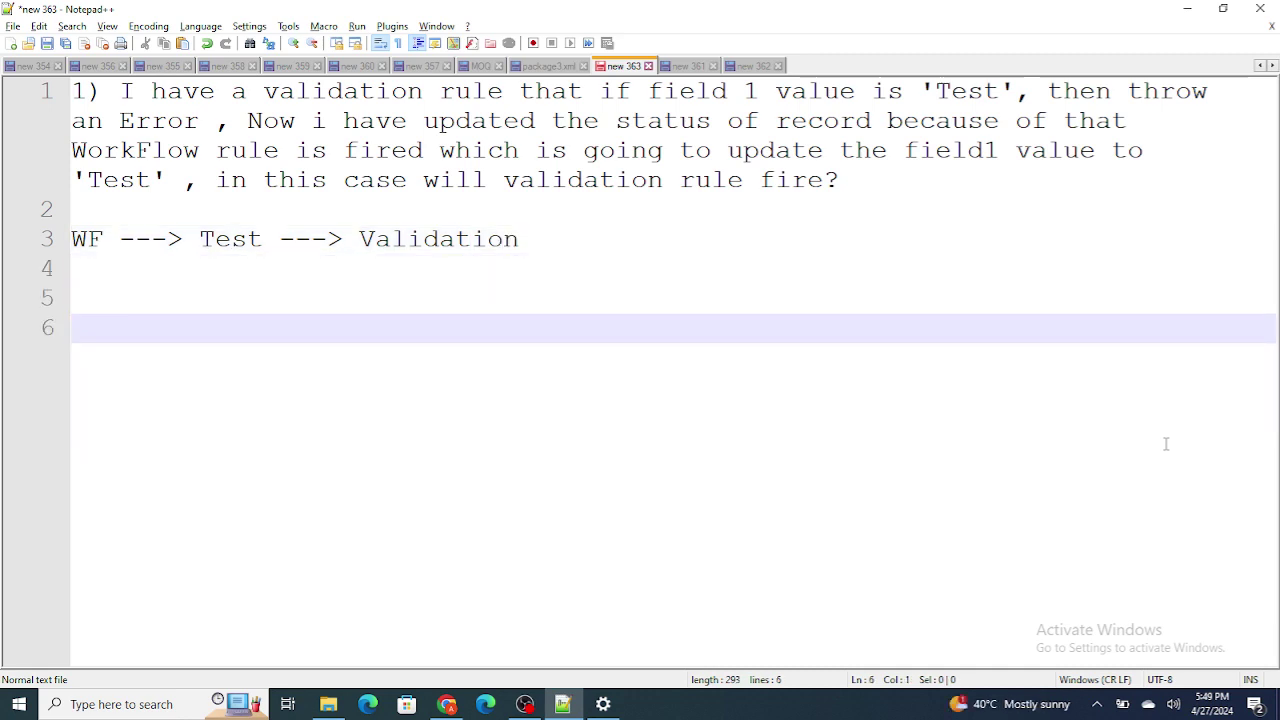
{"action": "type", "text": "Custom Validation"}
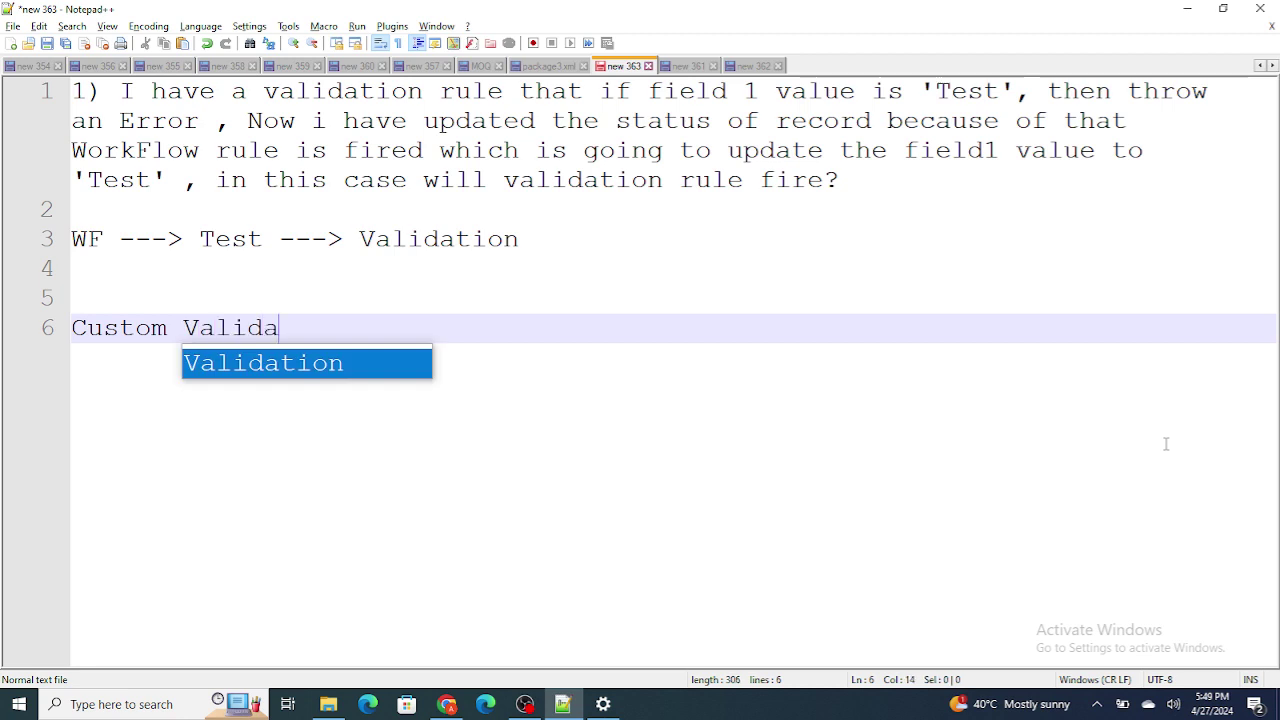
{"action": "key", "text": "Return"}
{"action": "key", "text": "Return"}
{"action": "type", "text": "WF "}
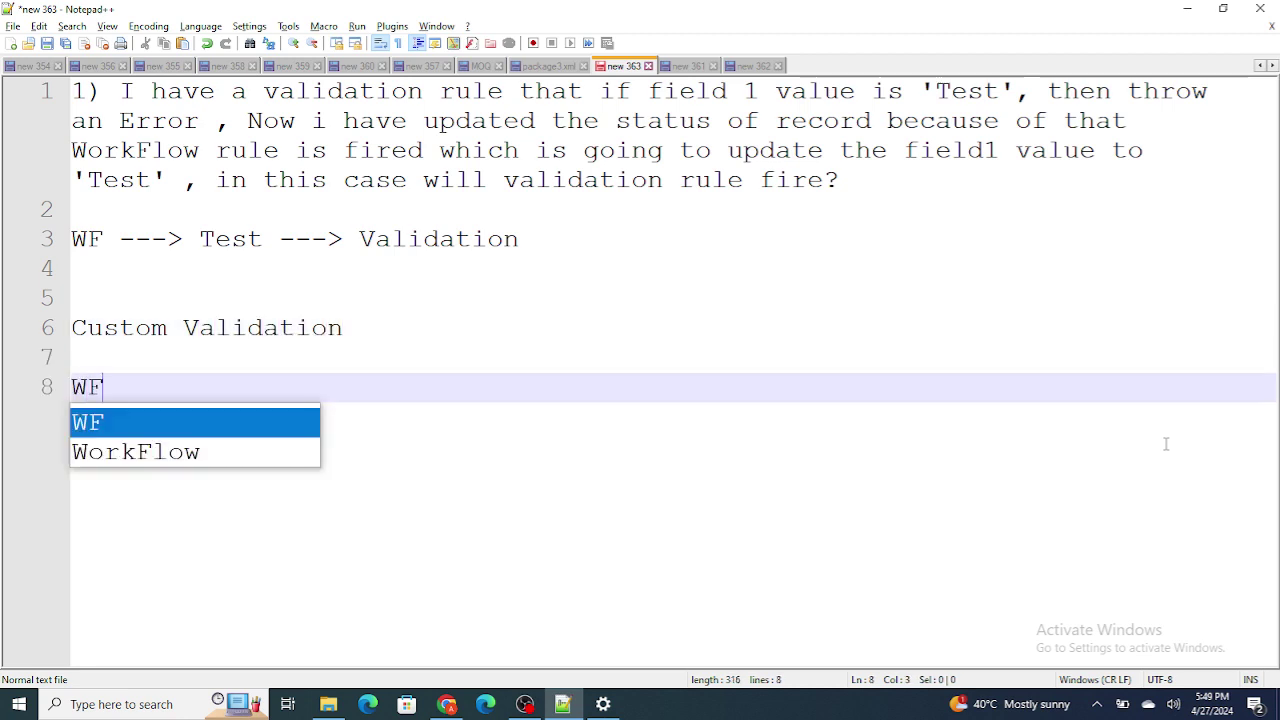
{"action": "type", "text": "---"}
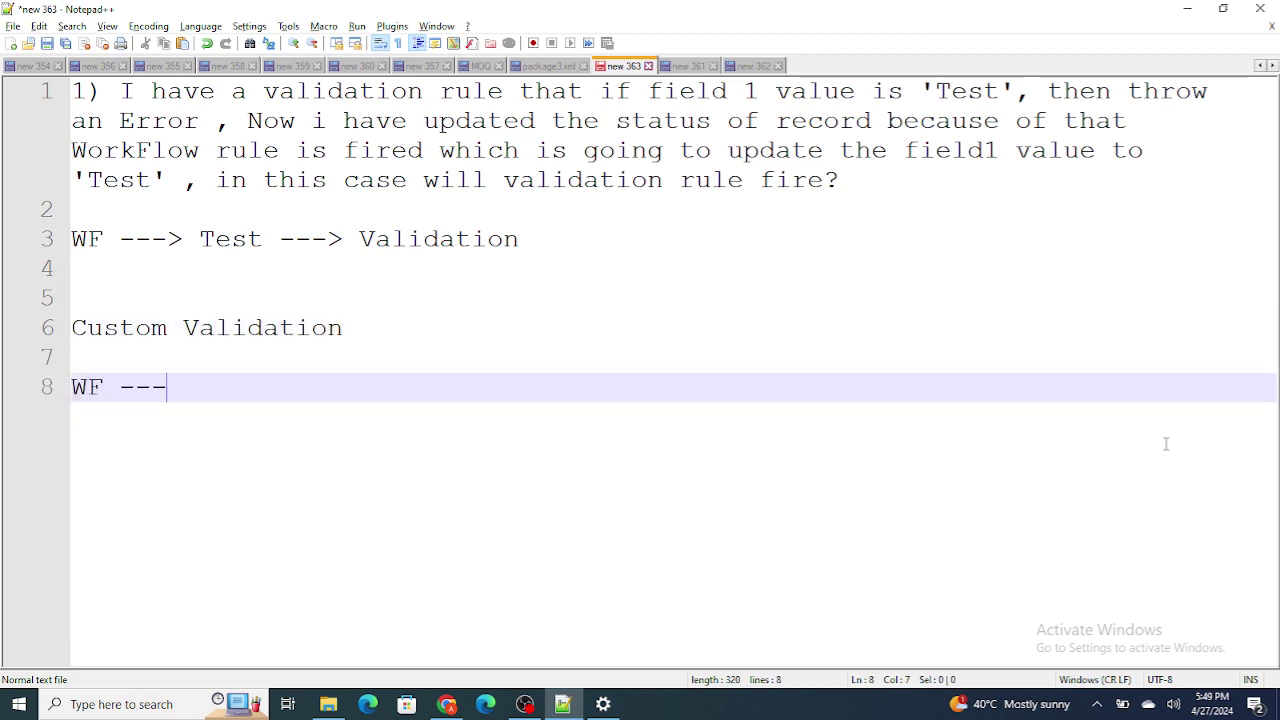
{"action": "type", "text": "> Dul"}
{"action": "key", "text": "BackSpace"}
{"action": "type", "text": "plicate rules"}
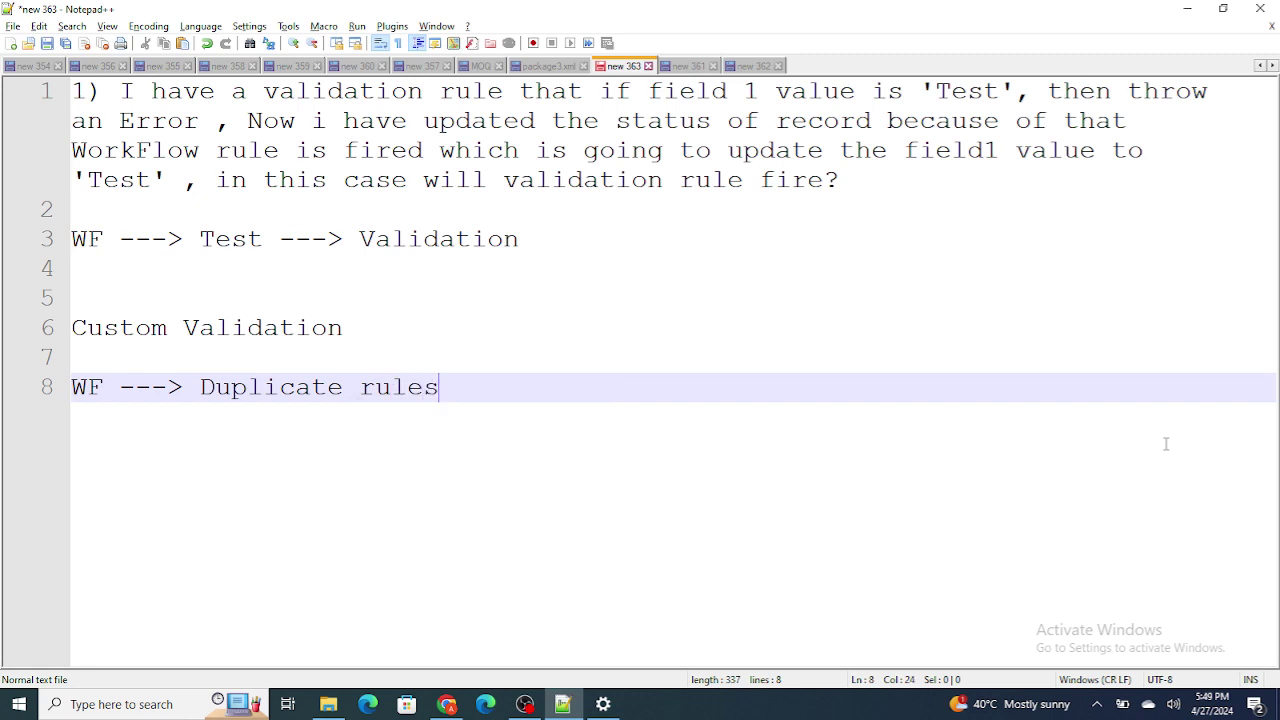
{"action": "type", "text": ", validation"}
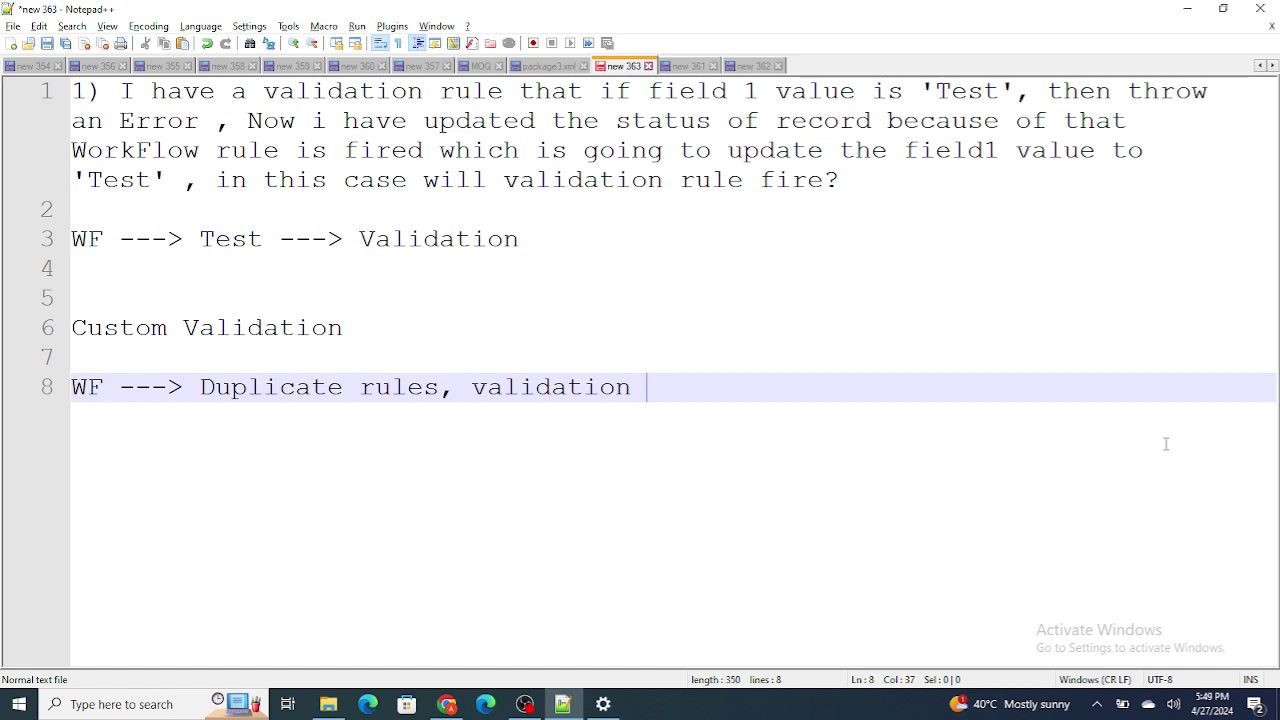
Add the line 'Before Triggers& After Trigger.' and select the WF, Duplicate rules and validation parts of line 8
{"action": "key", "text": "Return"}
{"action": "key", "text": "Return"}
{"action": "key", "text": "Return"}
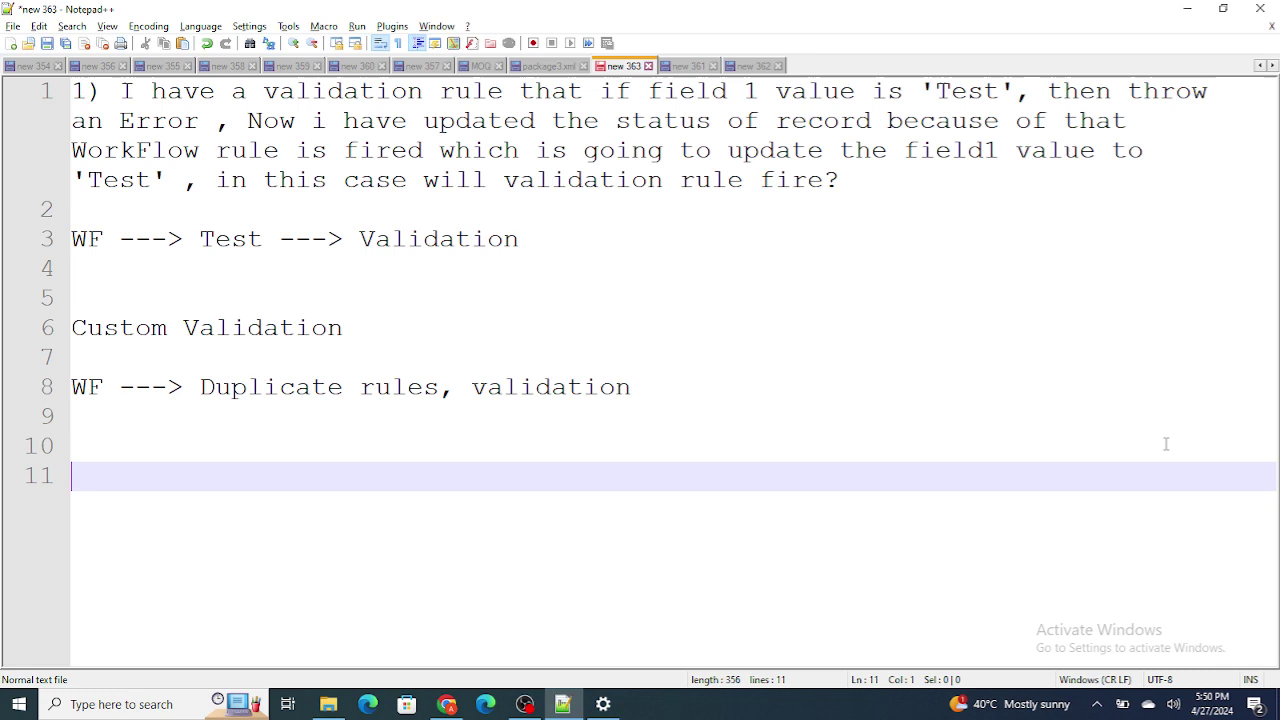
{"action": "type", "text": "Before Trig"}
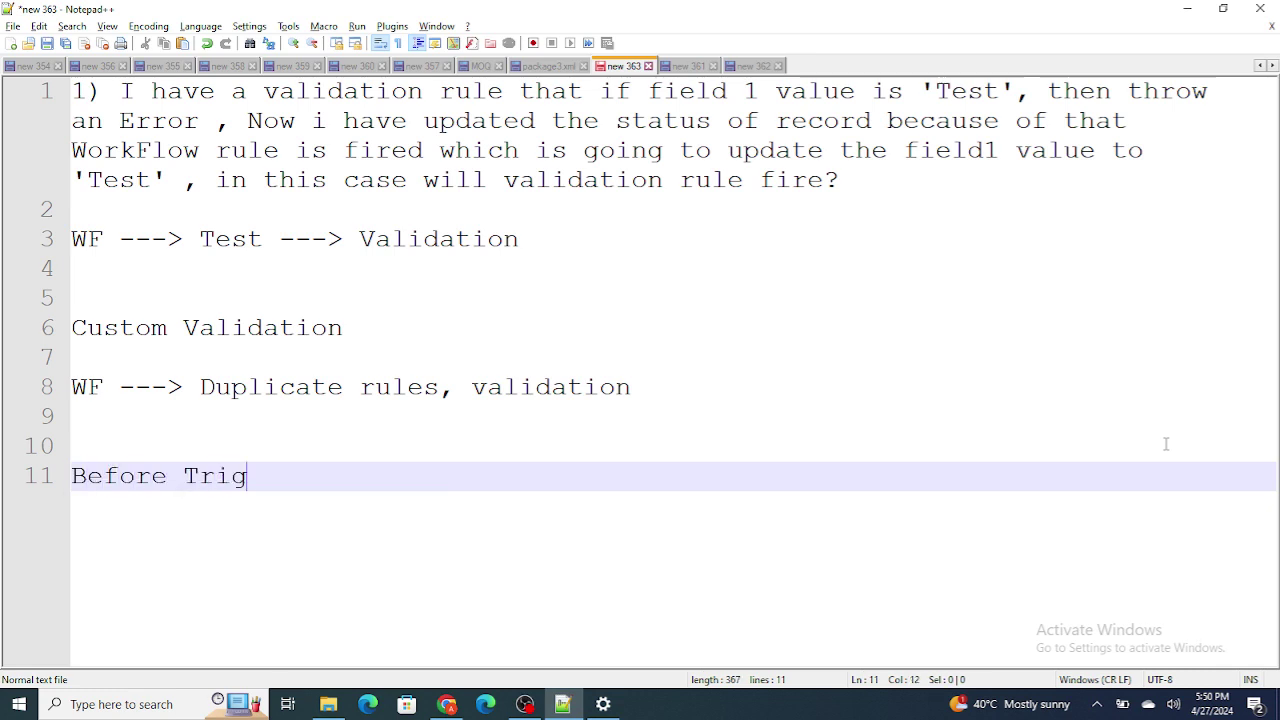
{"action": "type", "text": "gers& After "}
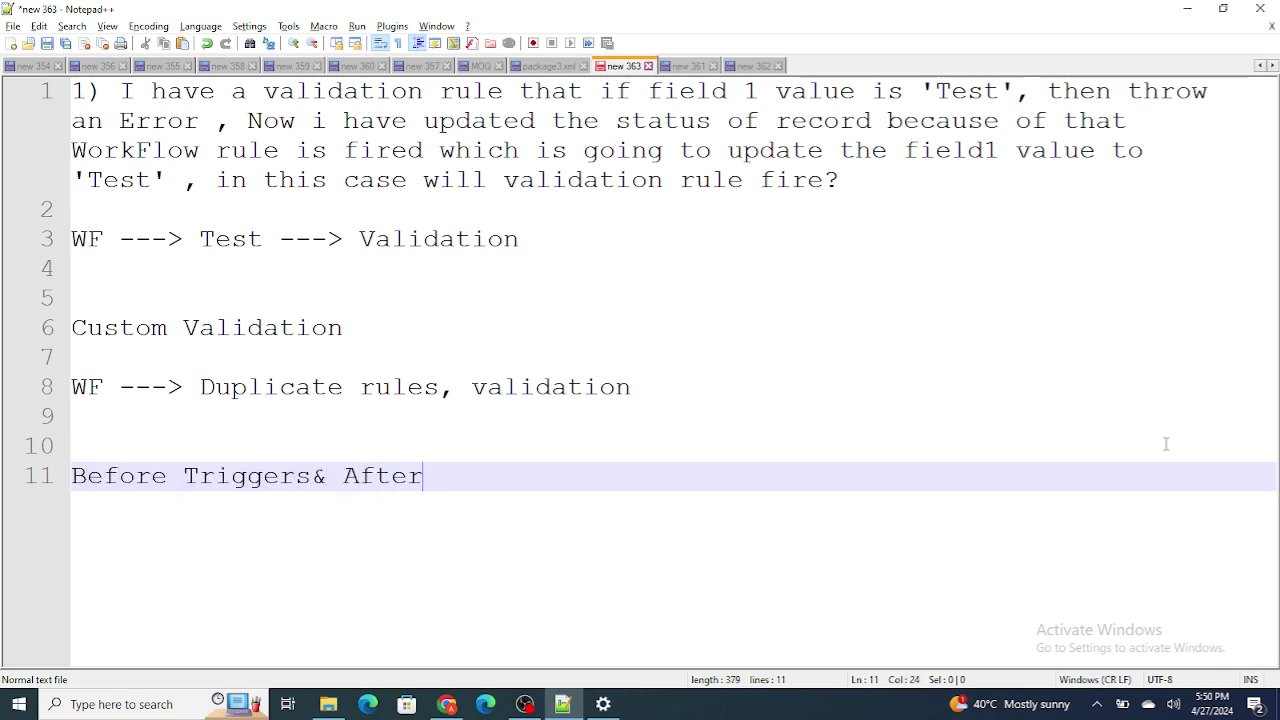
{"action": "type", "text": "Trigger."}
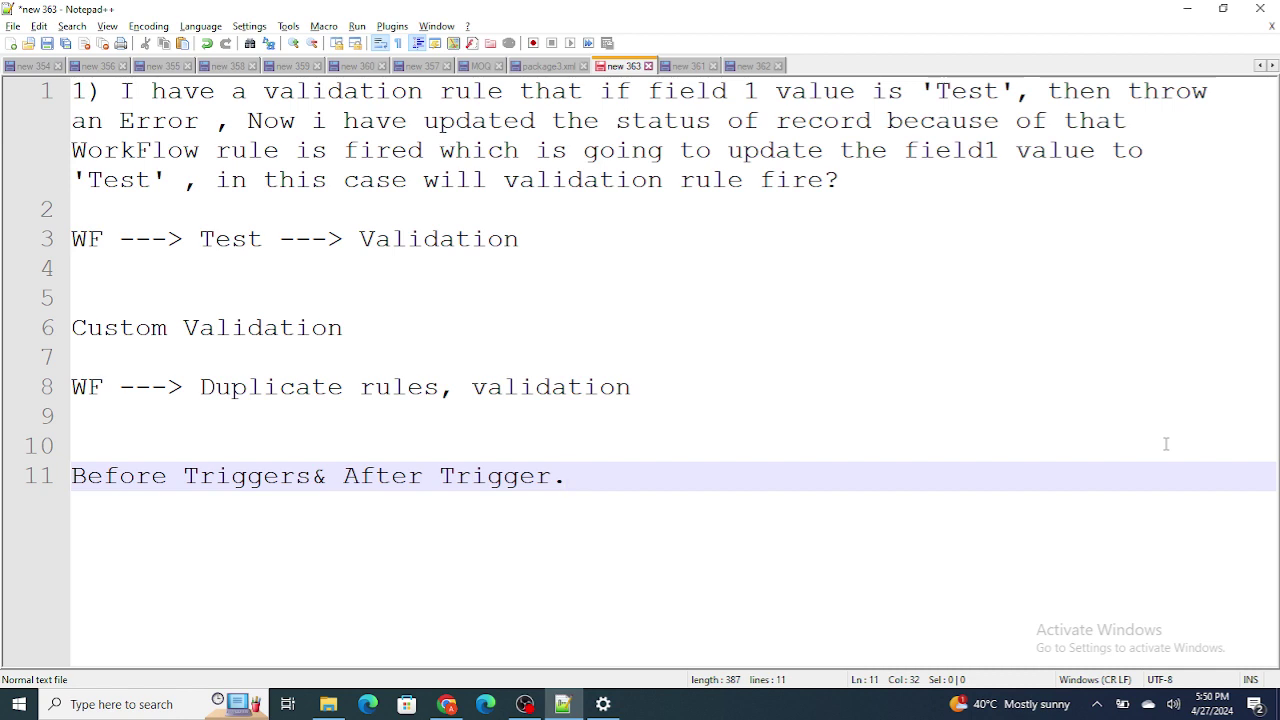
{"action": "left_click_drag", "start_coordinate": [151, 386], "coordinate": [10, 366]}
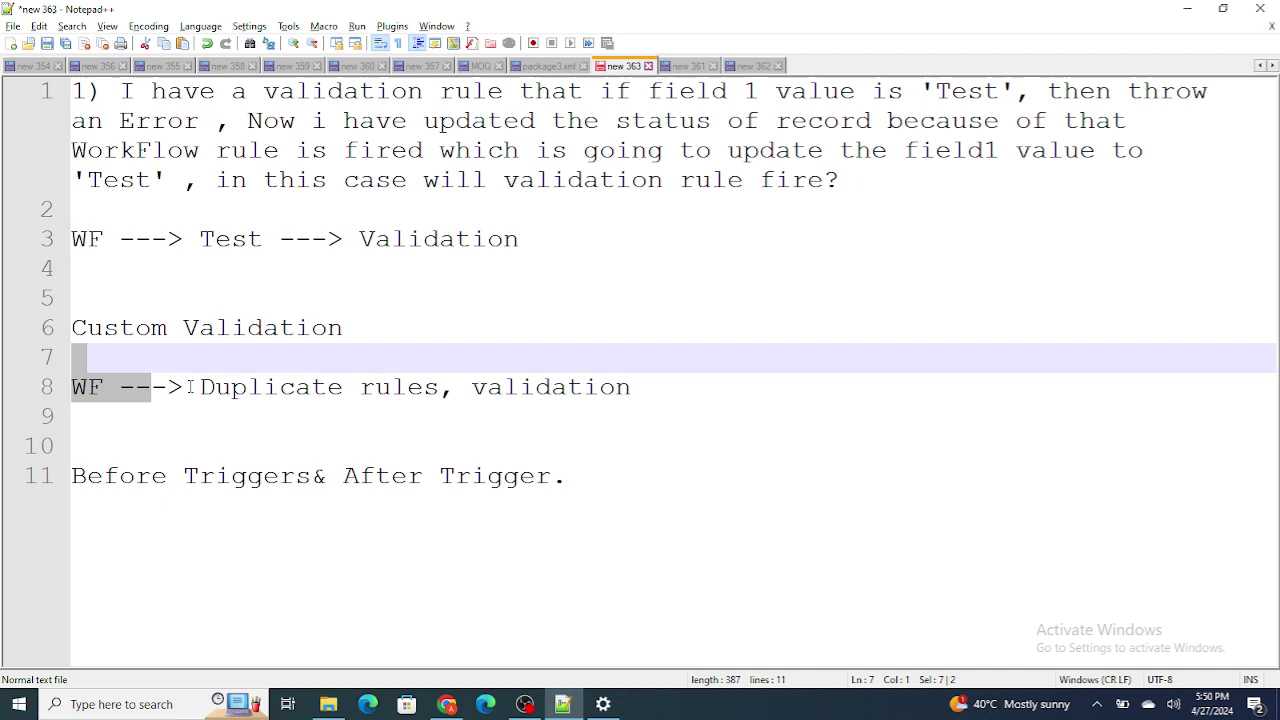
{"action": "left_click_drag", "start_coordinate": [186, 387], "coordinate": [400, 387]}
{"action": "left_click_drag", "start_coordinate": [486, 387], "coordinate": [684, 388]}
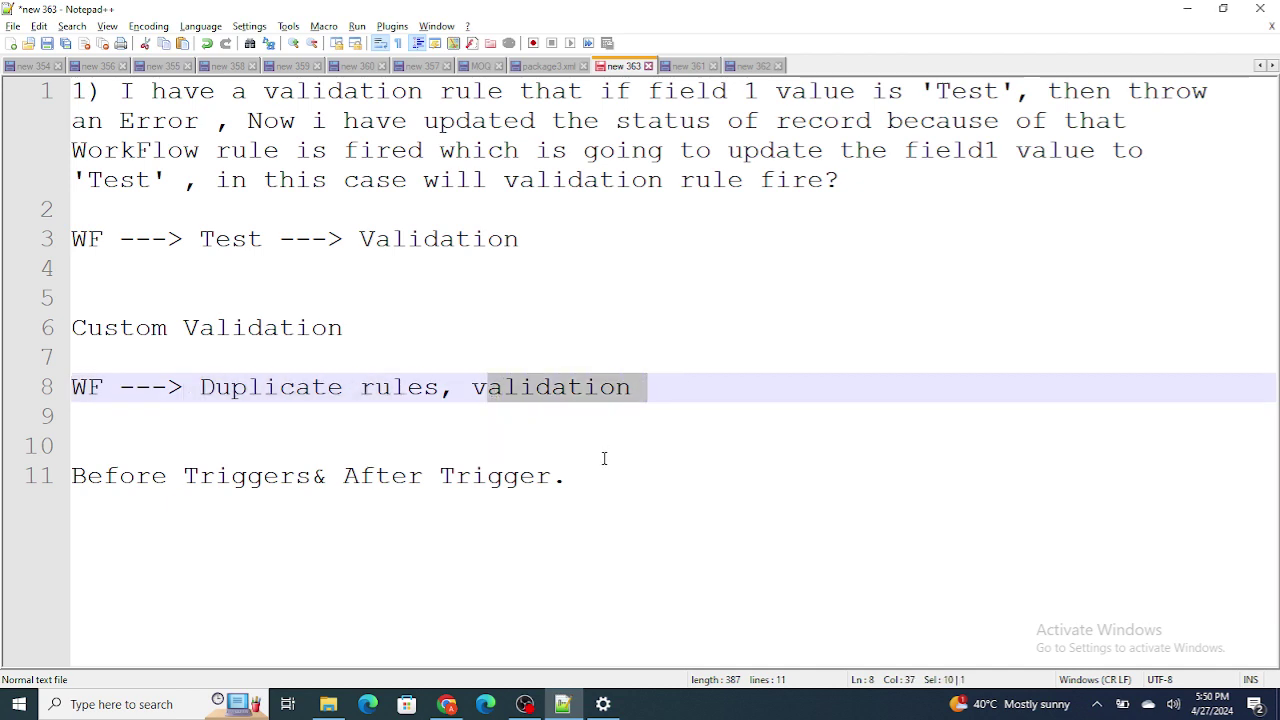
{"action": "key", "text": "Right"}
{"action": "key", "text": "shift+Right"}
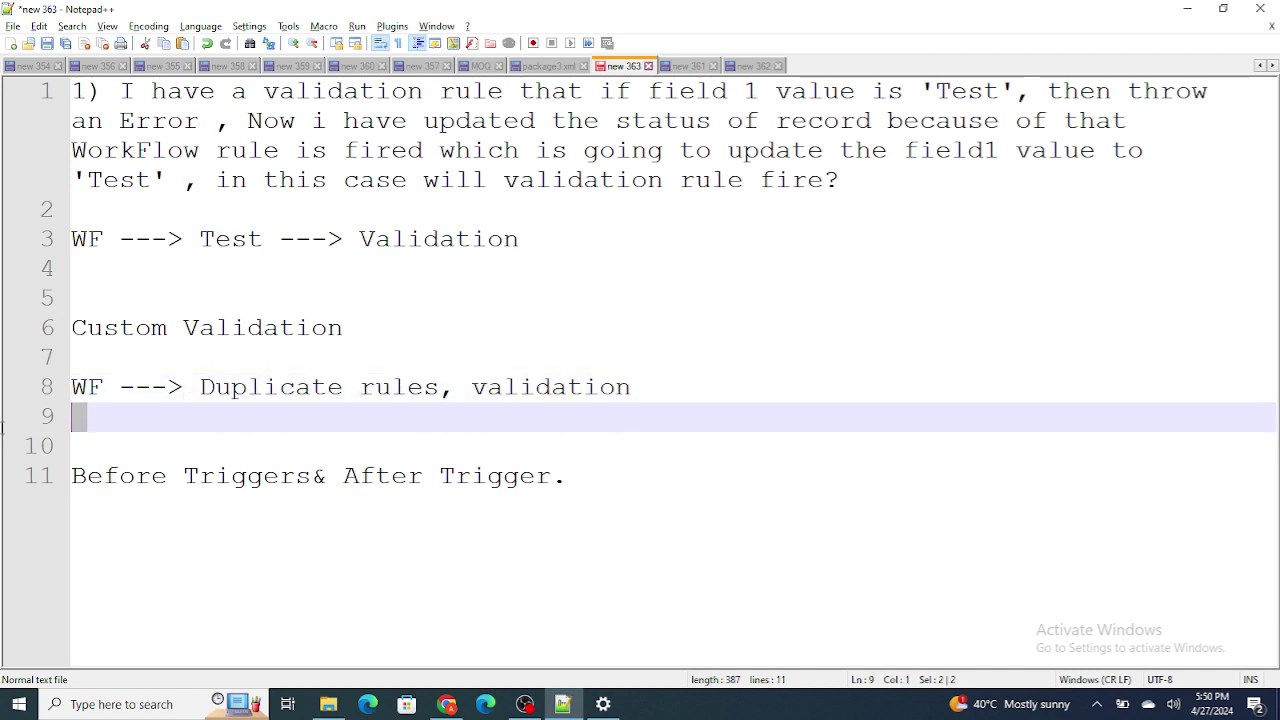
Switch to the 'new 361' tab showing question 2 about five triggers on one object
{"action": "left_click", "coordinate": [690, 66]}
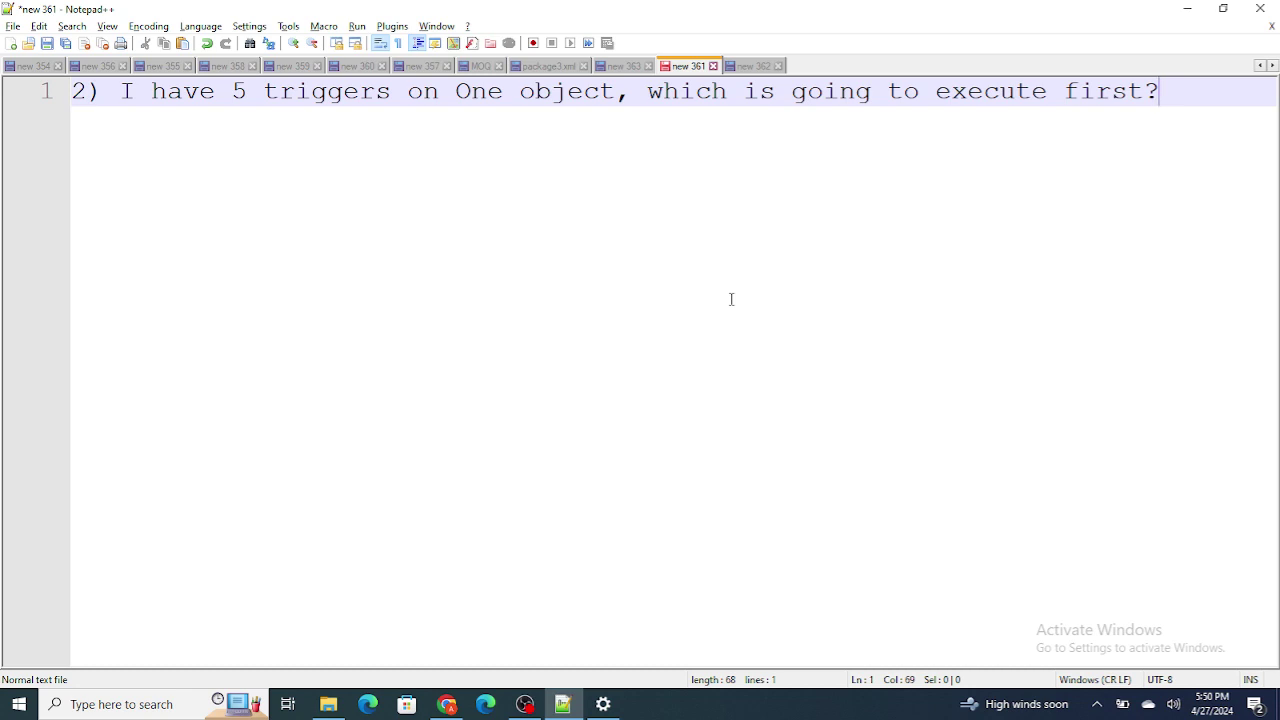
Add the note '--> Effecient' under question 3 in 'new 362', then return to 'new 363'
{"action": "left_click", "coordinate": [741, 70]}
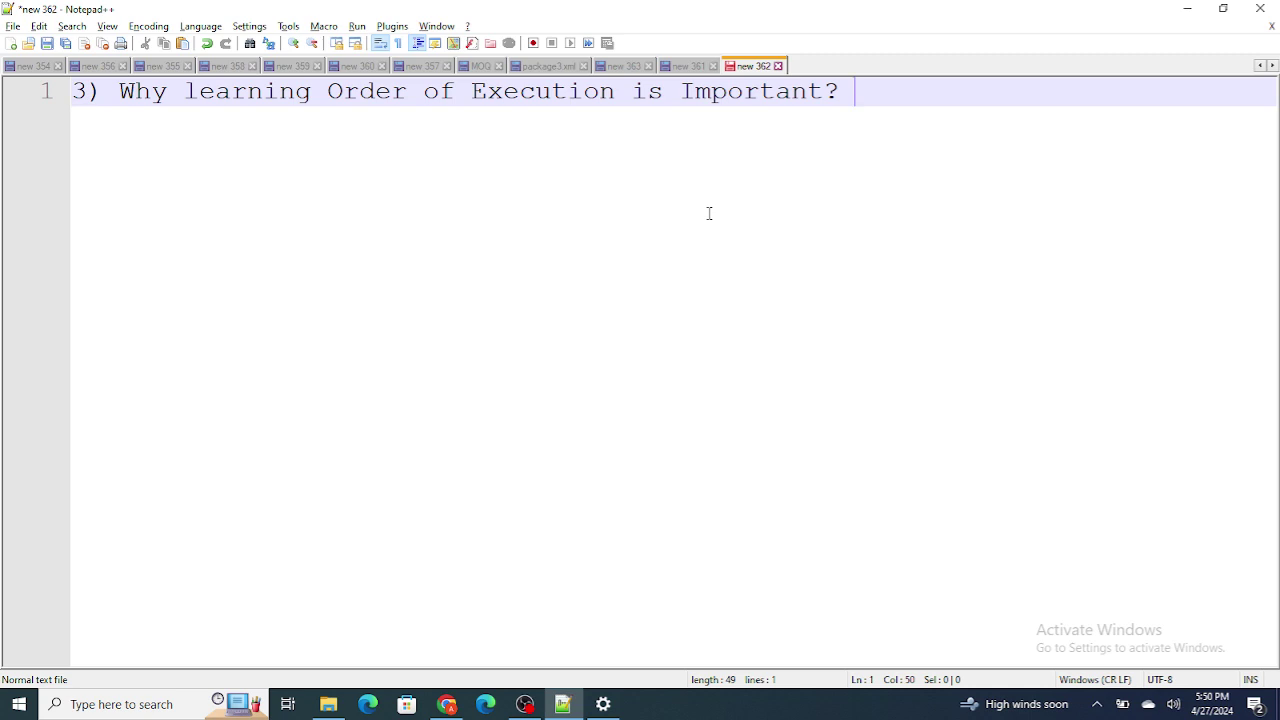
{"action": "key", "text": "Return"}
{"action": "key", "text": "Return"}
{"action": "key", "text": "Return"}
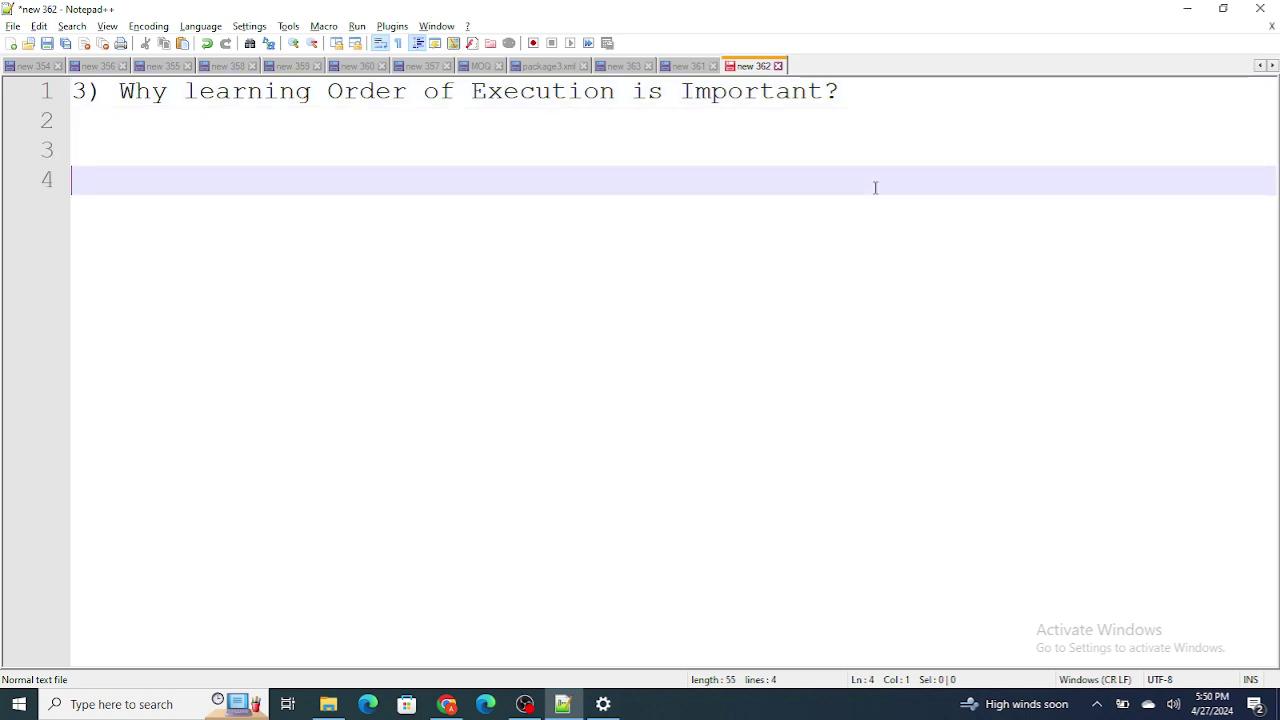
{"action": "type", "text": "--> Effecient"}
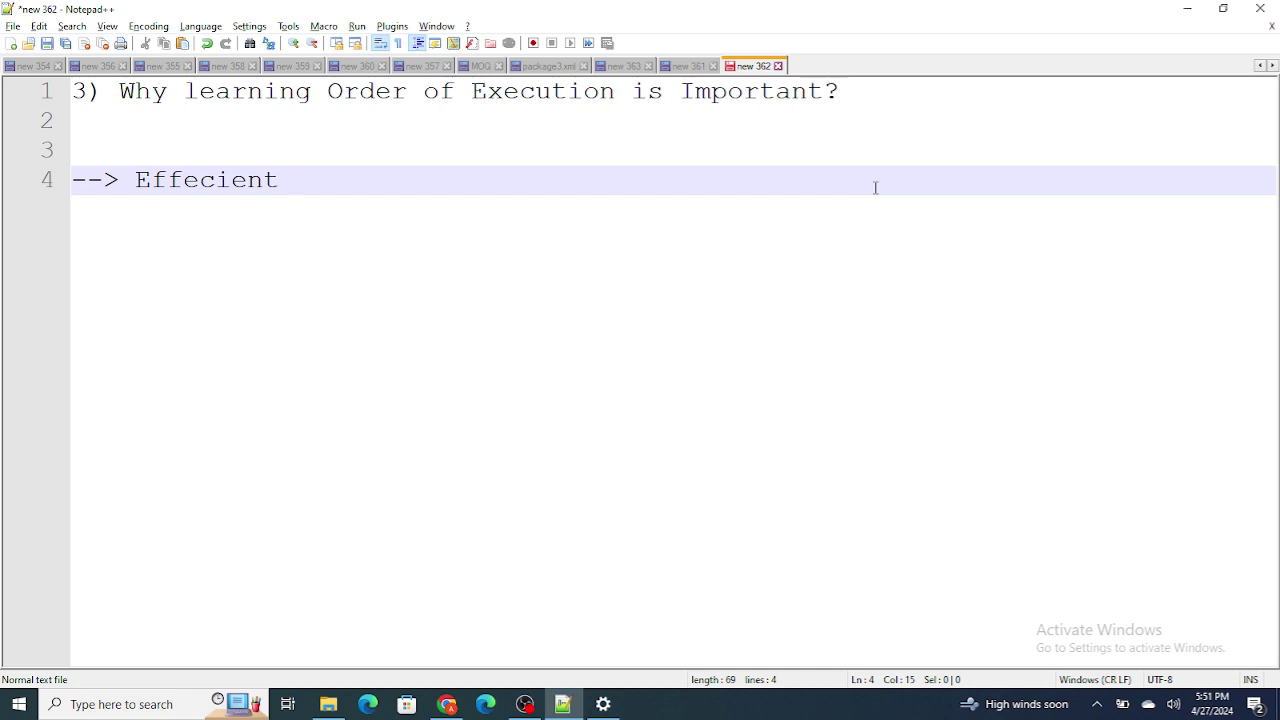
{"action": "left_click", "coordinate": [622, 66]}
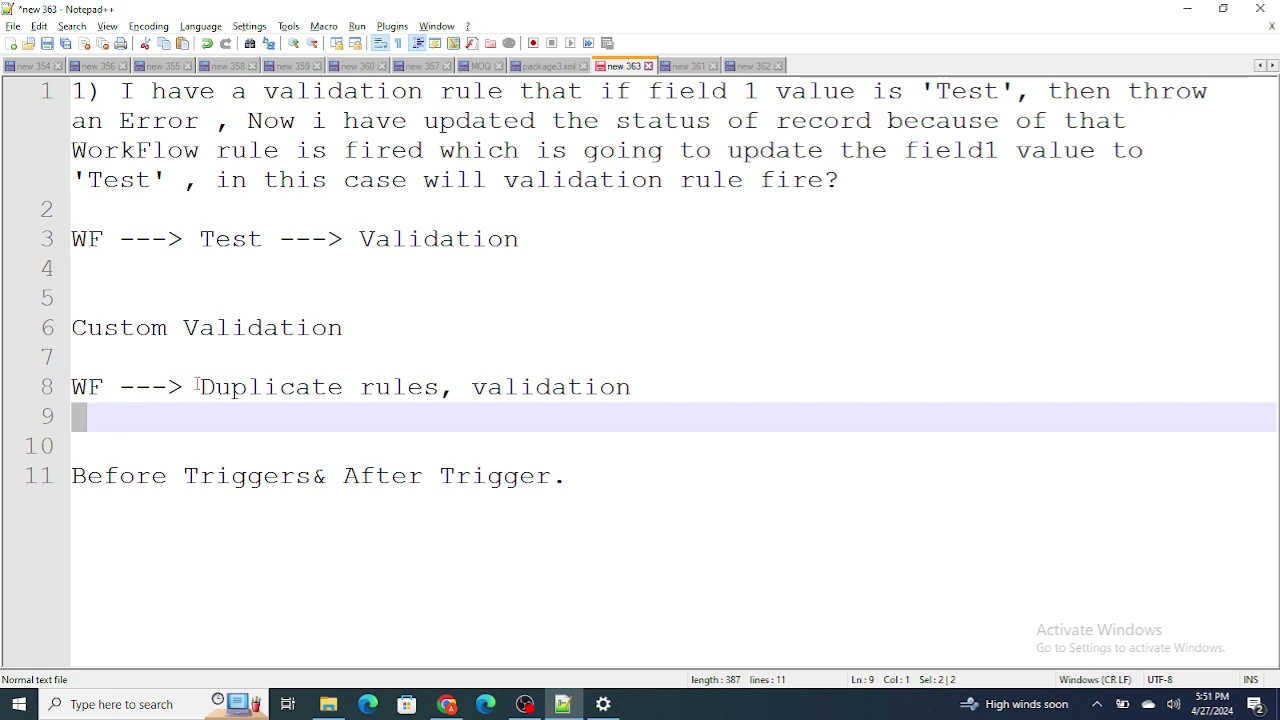
Highlight every 'validation' occurrence and select the Before Triggers line, then return to 'new 362'
{"action": "left_click_drag", "start_coordinate": [199, 387], "coordinate": [592, 392]}
{"action": "double_click", "coordinate": [590, 390]}
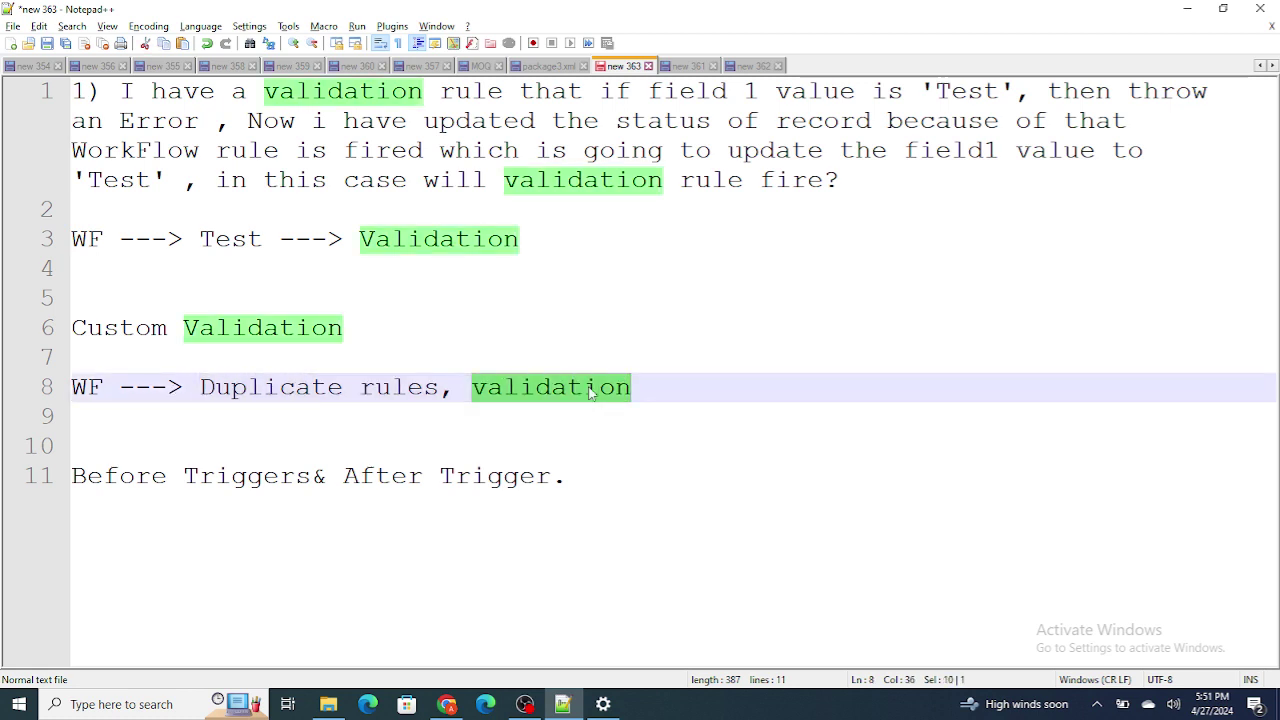
{"action": "left_click", "coordinate": [566, 477]}
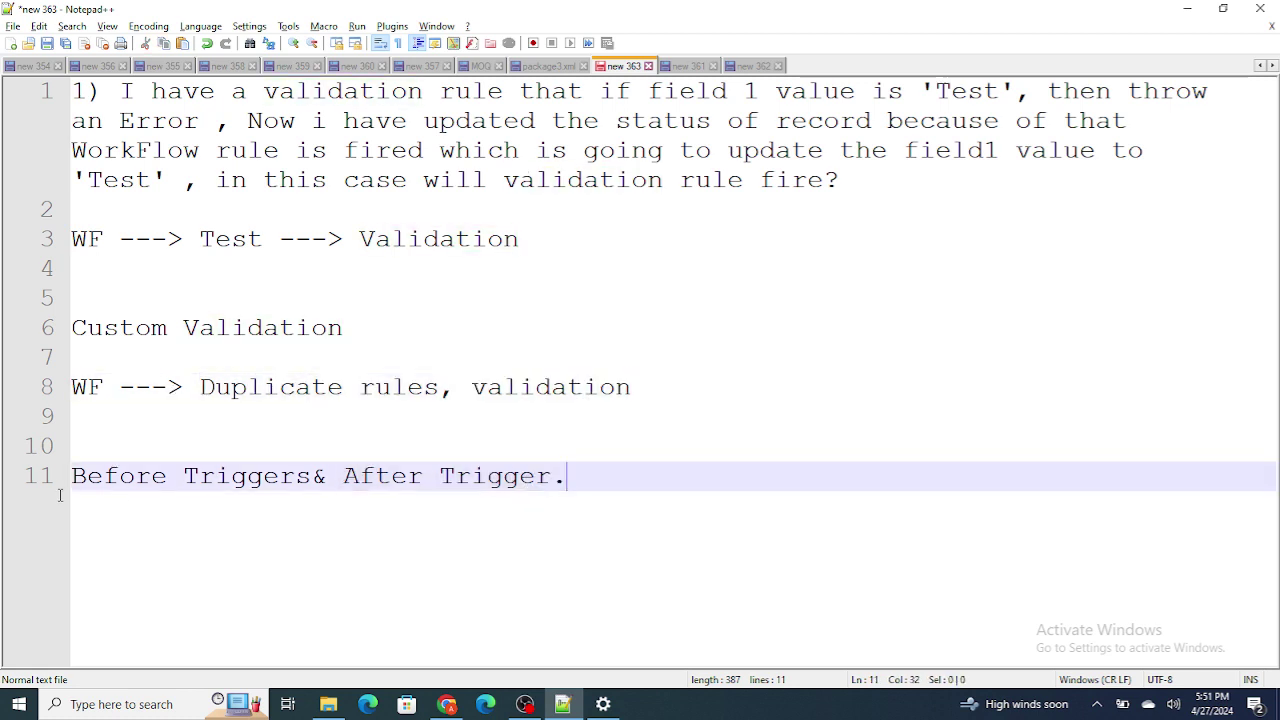
{"action": "left_click", "coordinate": [56, 497], "text": "shift"}
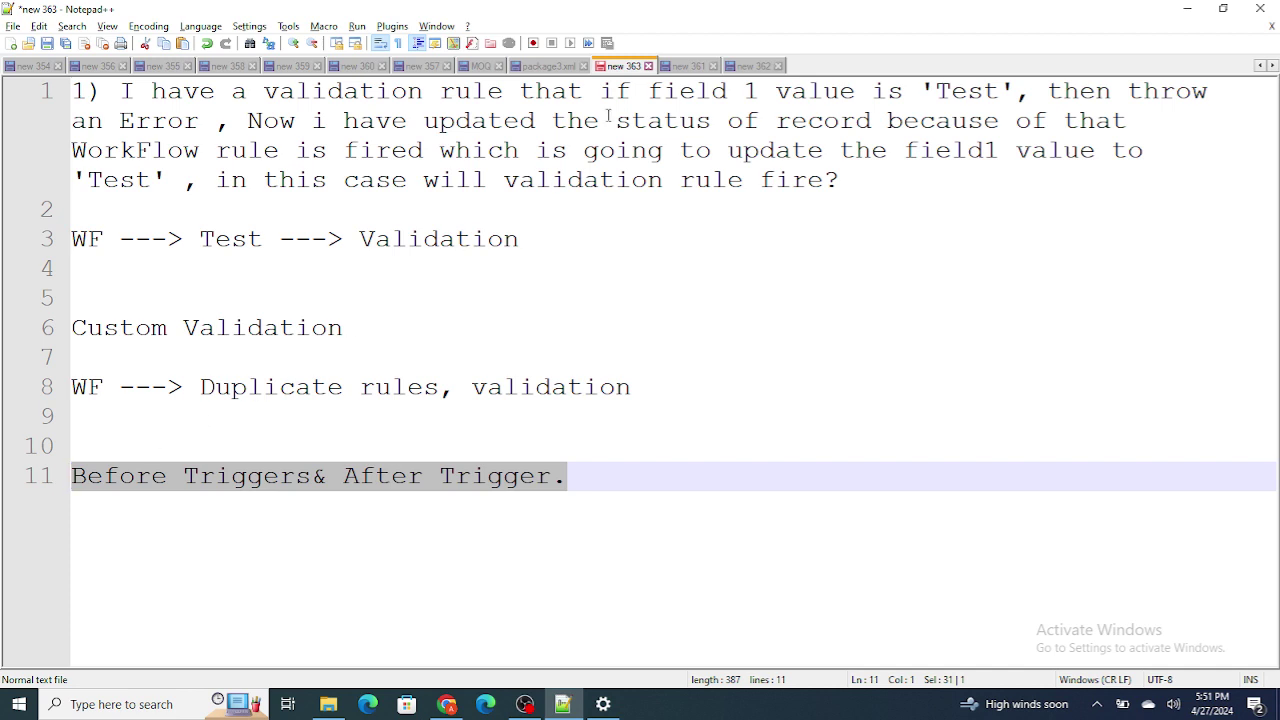
{"action": "left_click", "coordinate": [750, 66]}
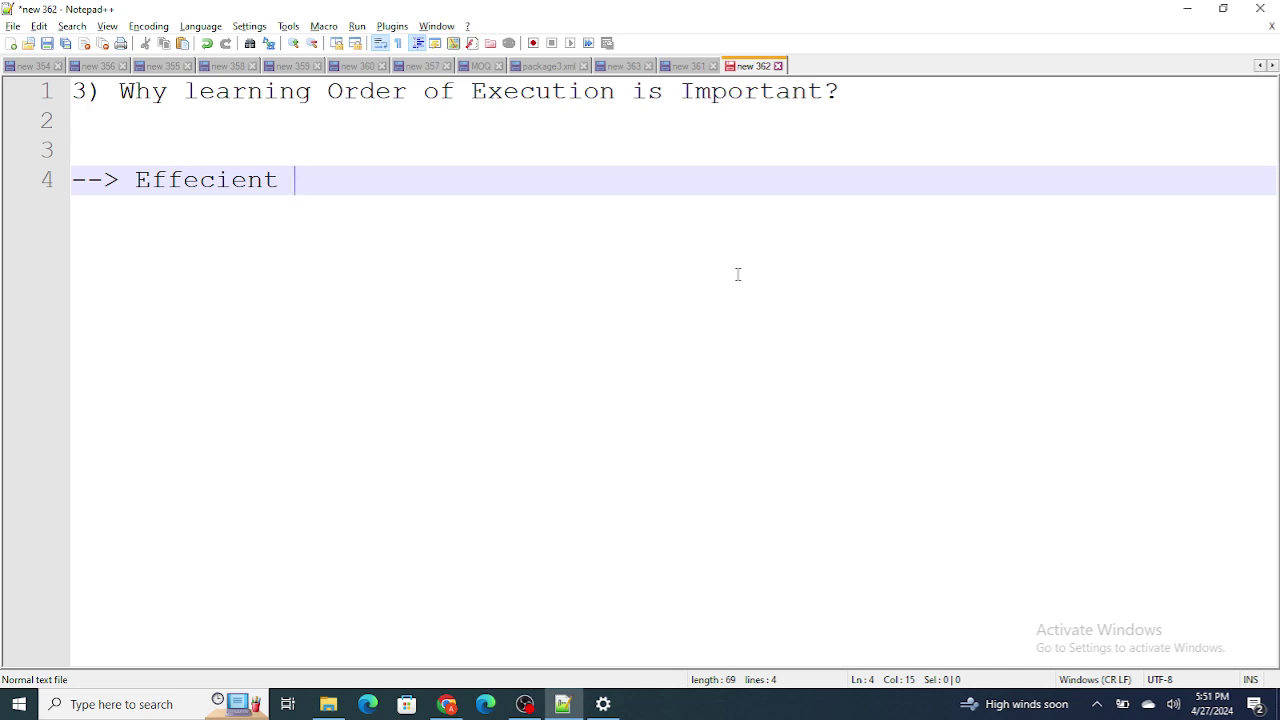
Add the note '--> Debugging' below '--> Effecient' under question 3, then switch to OBS
{"action": "key", "text": "Return"}
{"action": "key", "text": "Return"}
{"action": "type", "text": "-->"}
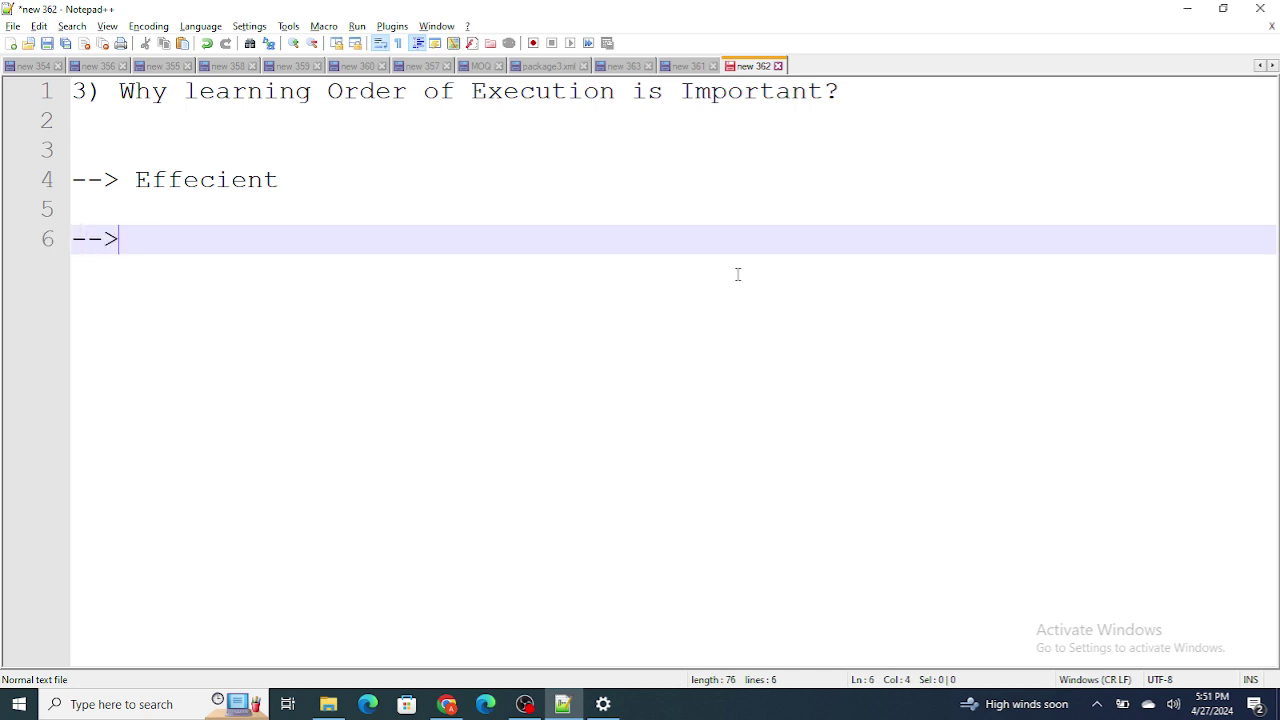
{"action": "type", "text": " Debugging"}
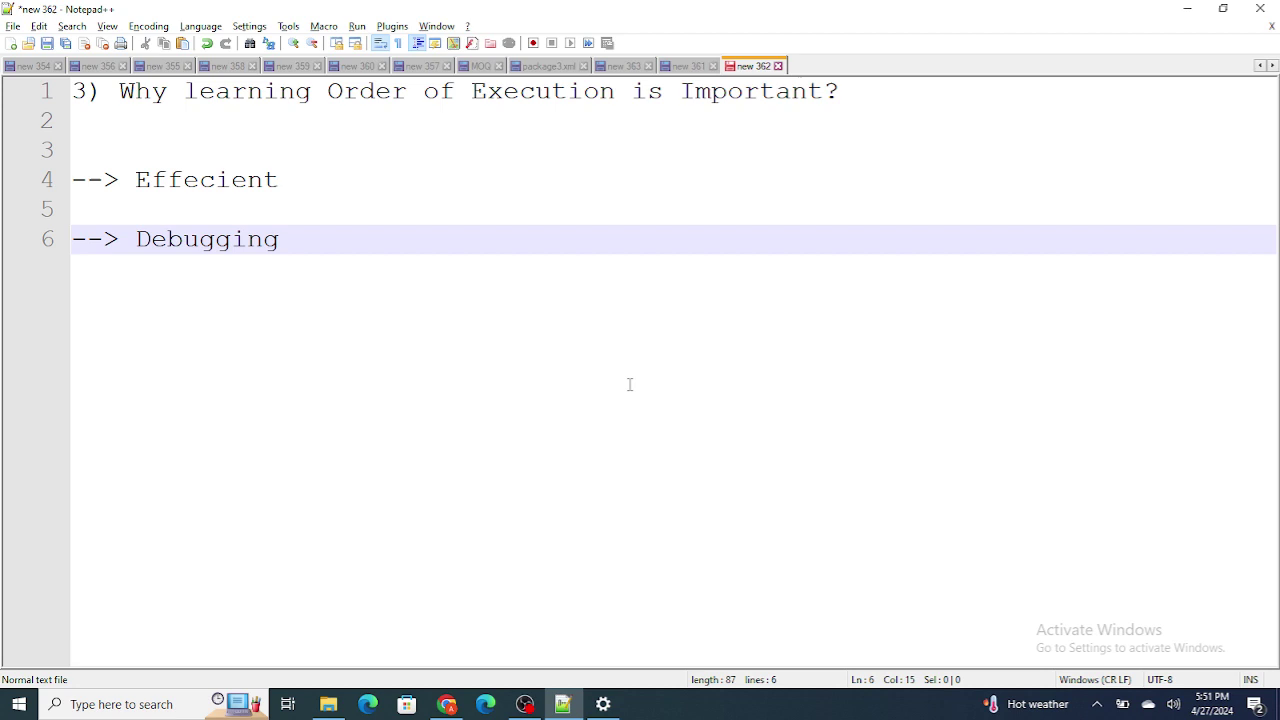
{"action": "left_click", "coordinate": [525, 704]}
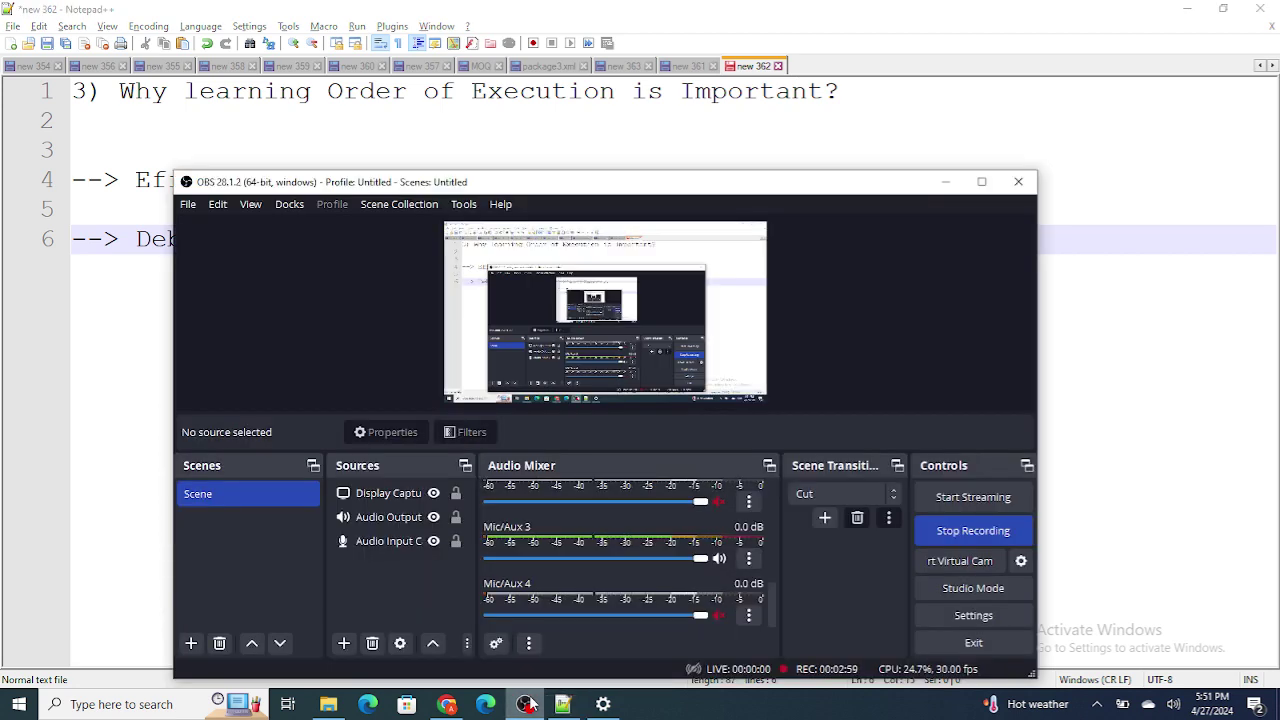